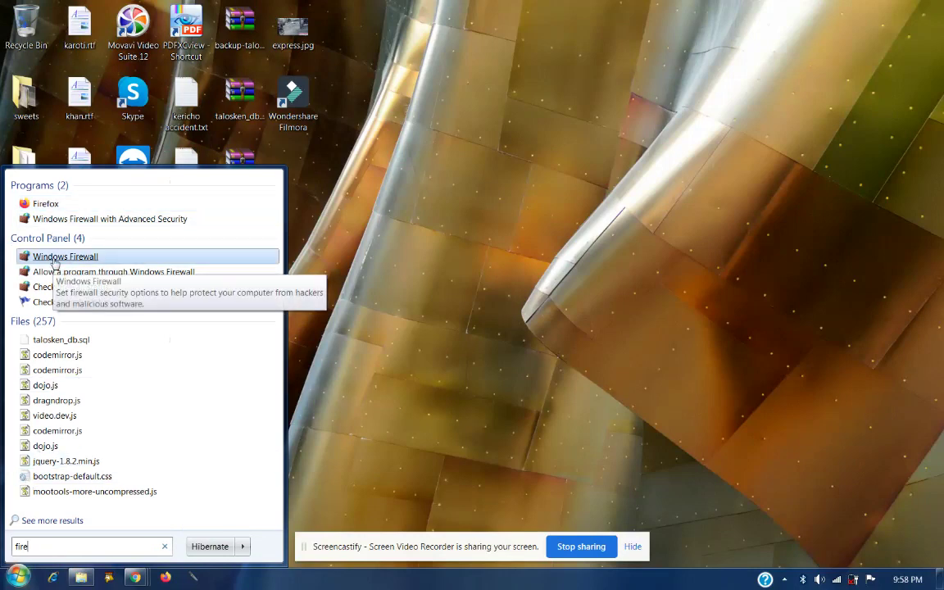
Open Windows Firewall and bring up its advanced security settings
left_click(54, 260)
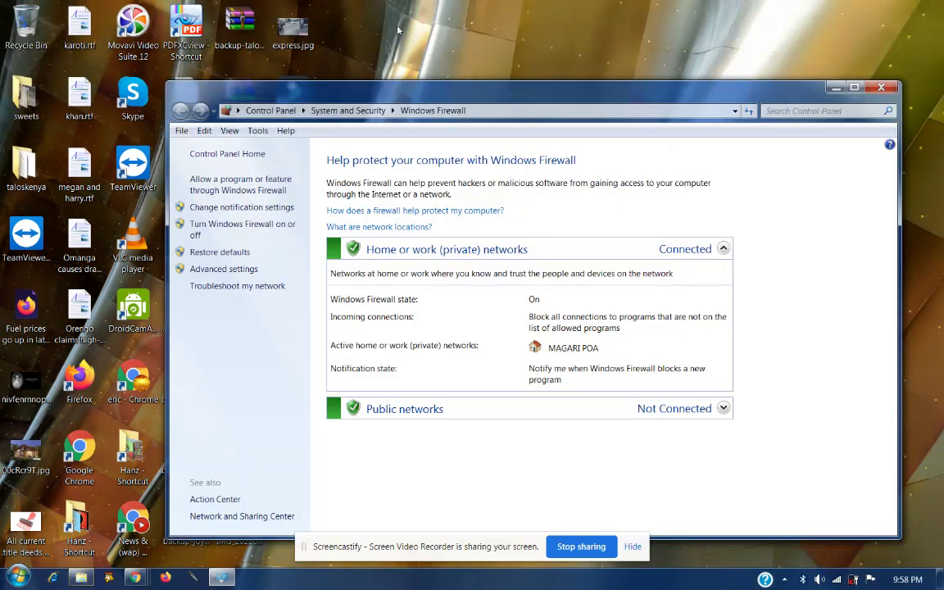
double_click(771, 82)
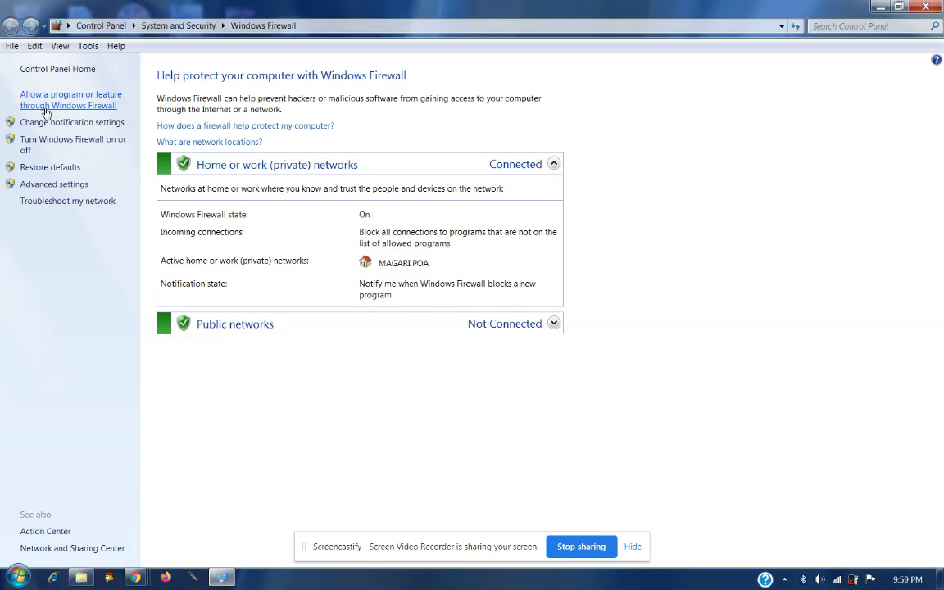
left_click(46, 181)
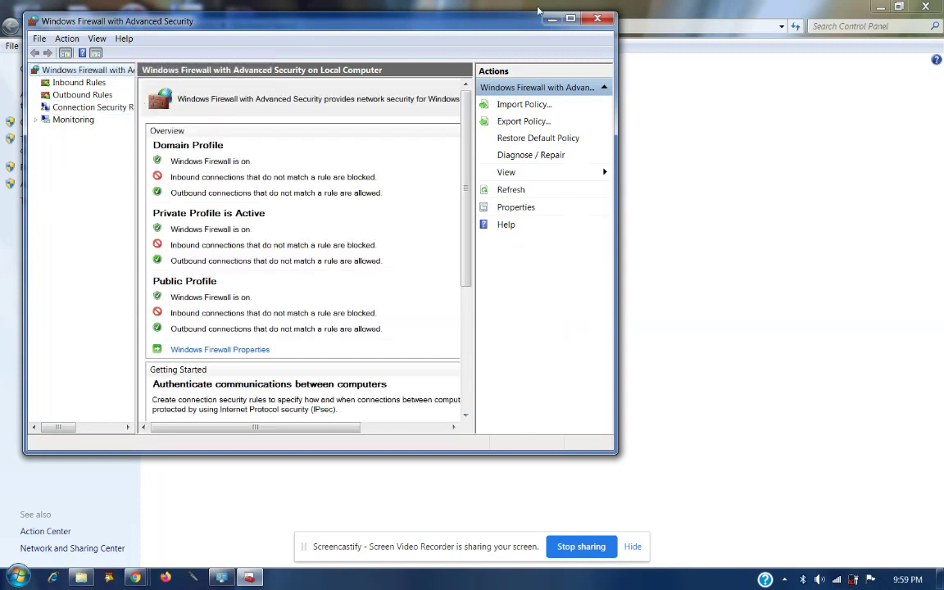
left_click(571, 20)
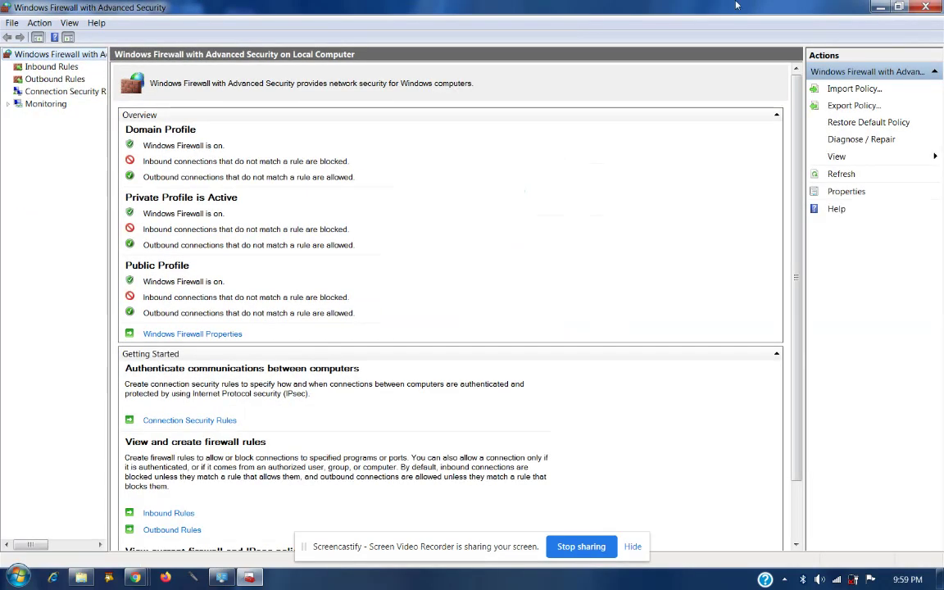
left_click(899, 8)
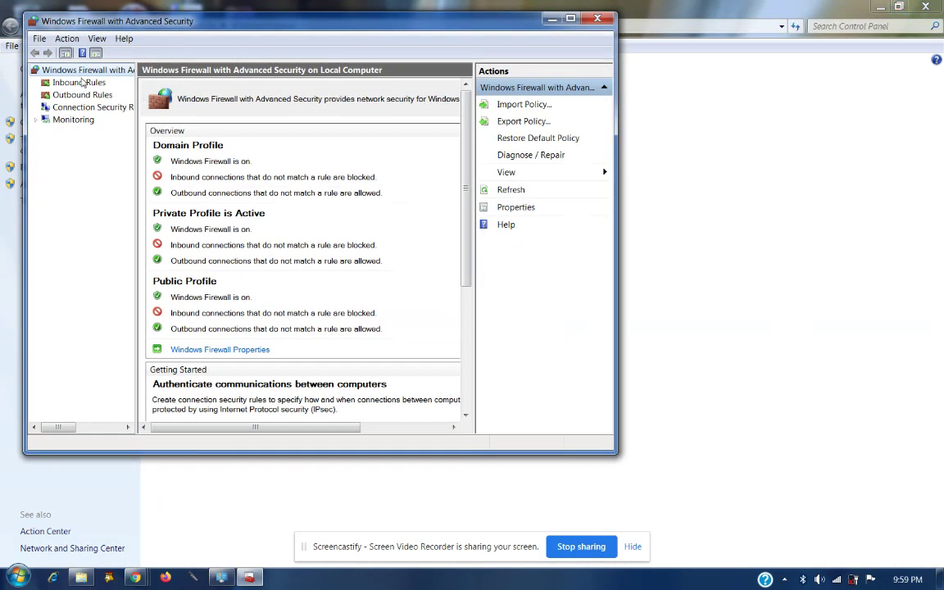
Start a new inbound rule of type Program
left_click(74, 82)
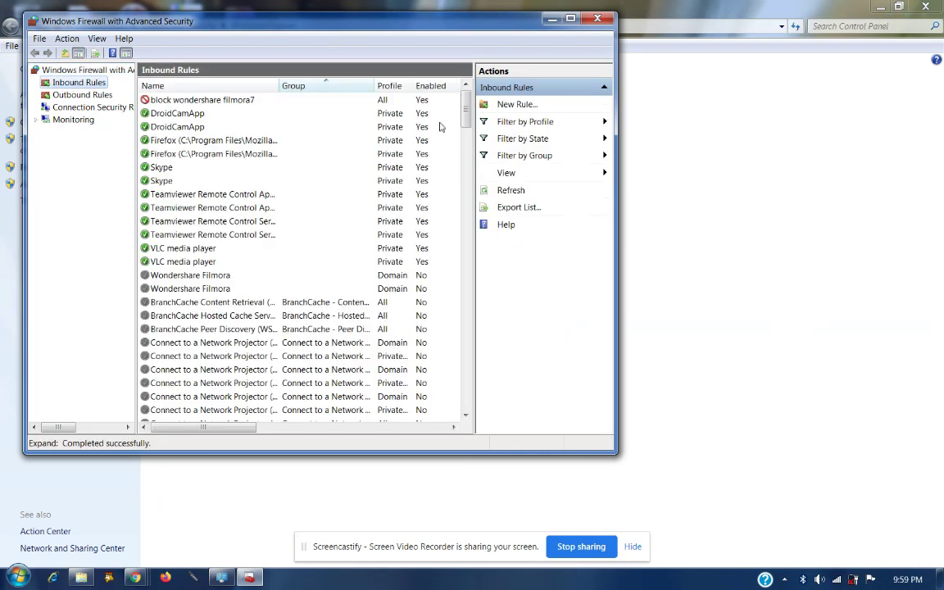
left_click(507, 105)
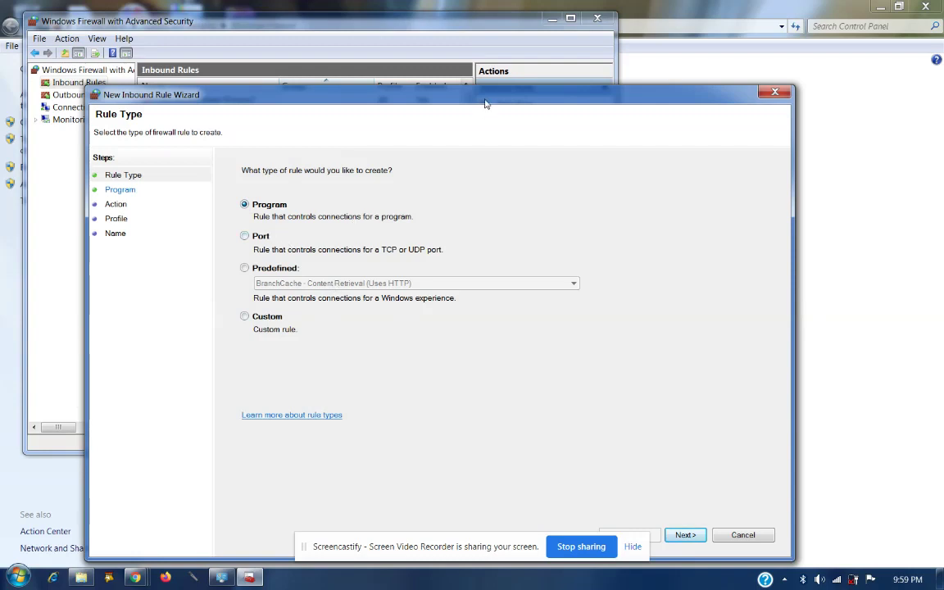
left_click_drag(485, 98, 482, 54)
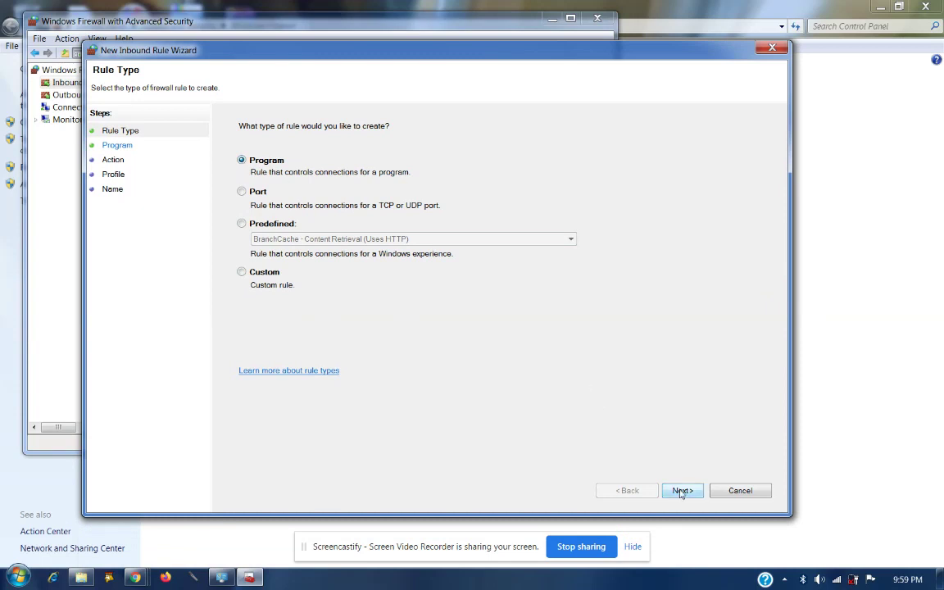
left_click(680, 491)
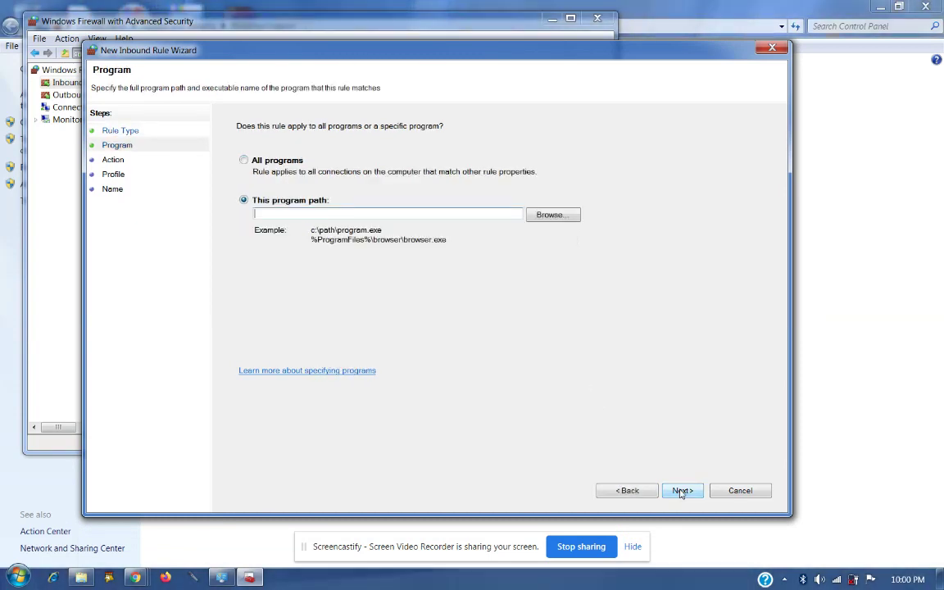
Browse for the rule's program in the Movavi Video Suite 12 folder under Program Files on drive C
left_click(549, 214)
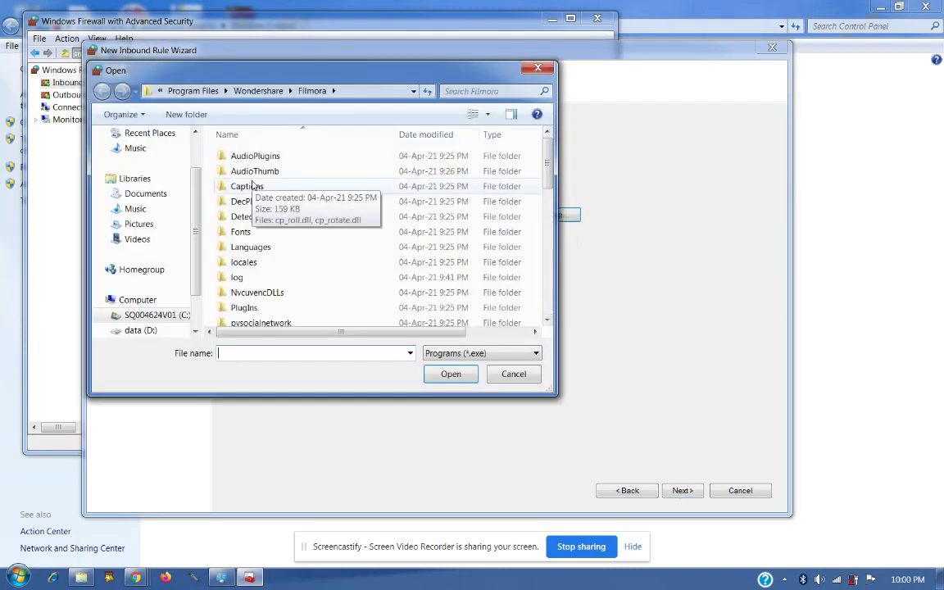
left_click(203, 92)
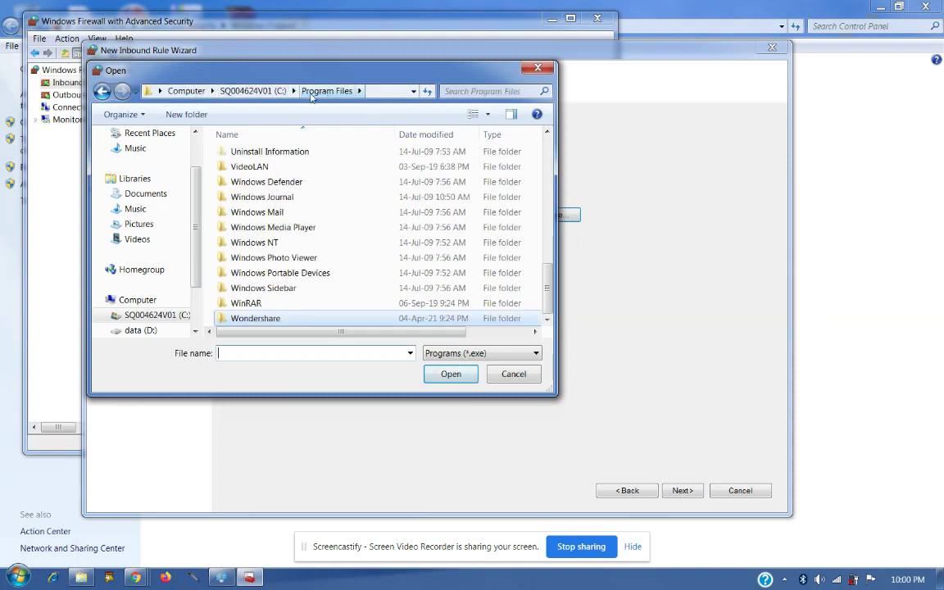
left_click(135, 300)
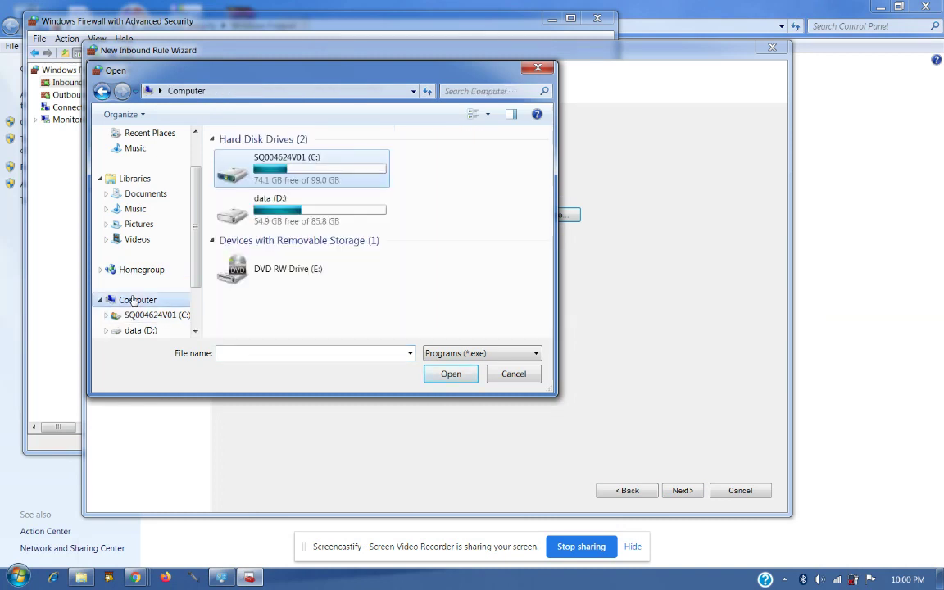
double_click(236, 178)
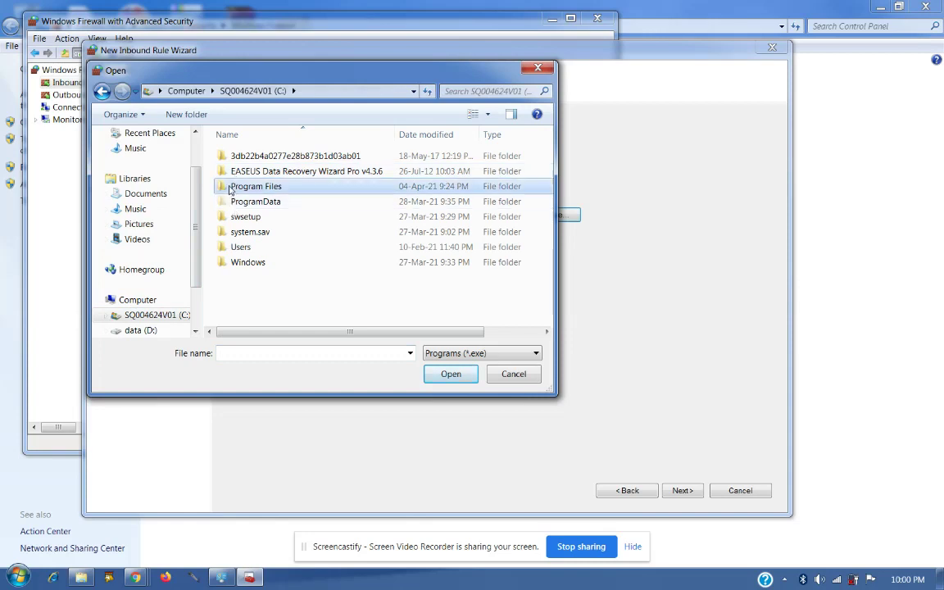
double_click(233, 187)
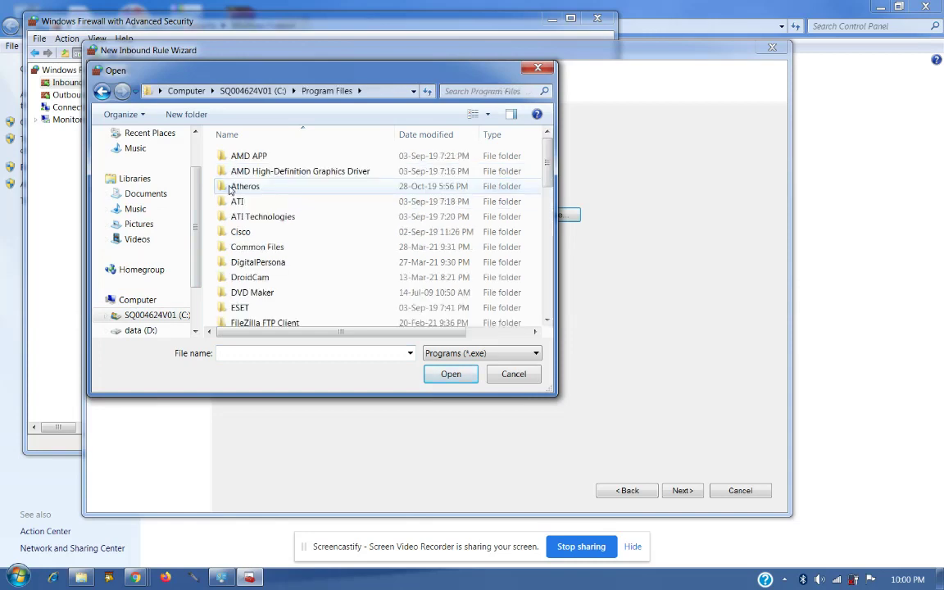
left_click(235, 253)
key("m")
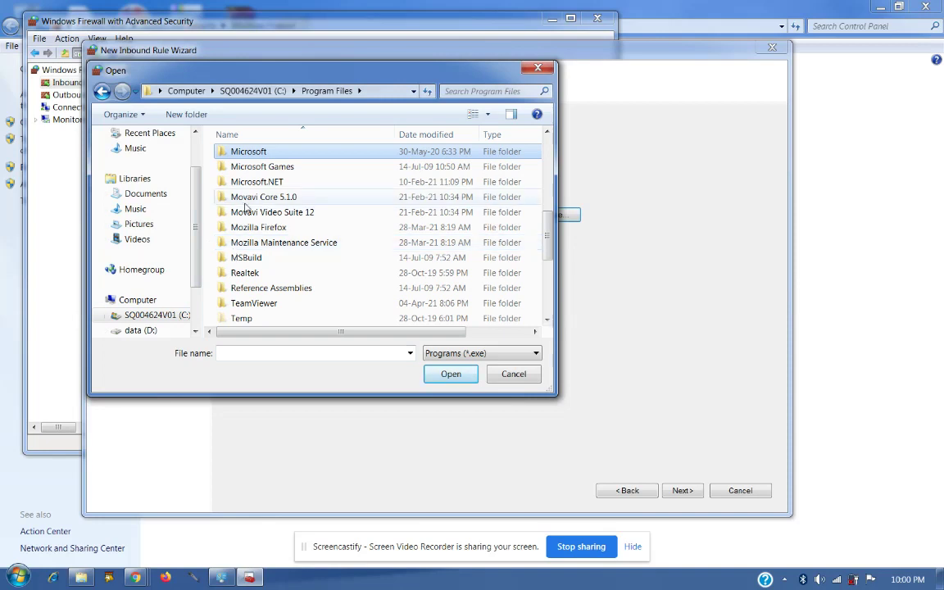
left_click(240, 215)
double_click(241, 215)
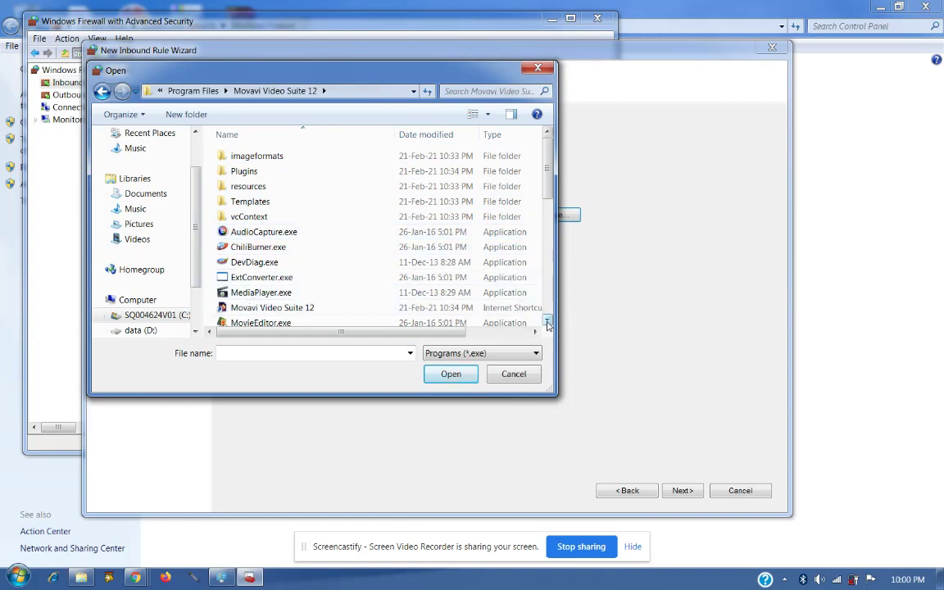
Choose Suite.exe from the Movavi Video Suite 12 folder as the inbound rule's program path
scroll(548, 324, "down", 3)
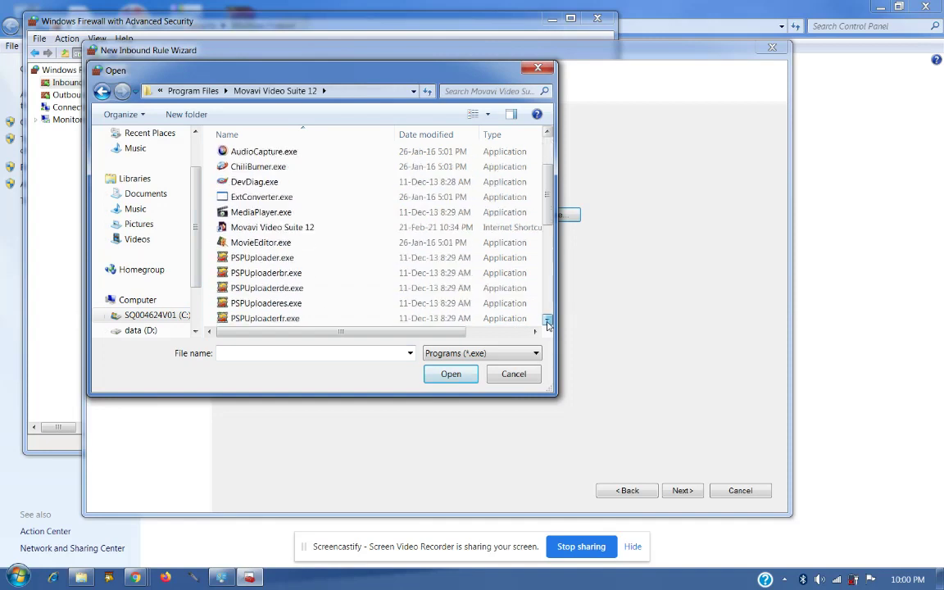
left_click(548, 321)
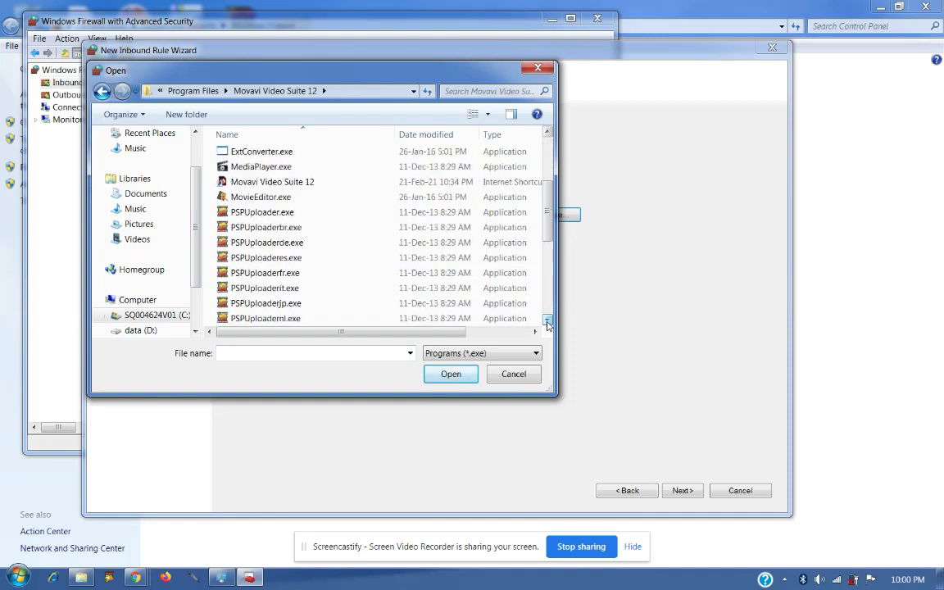
left_click(548, 322)
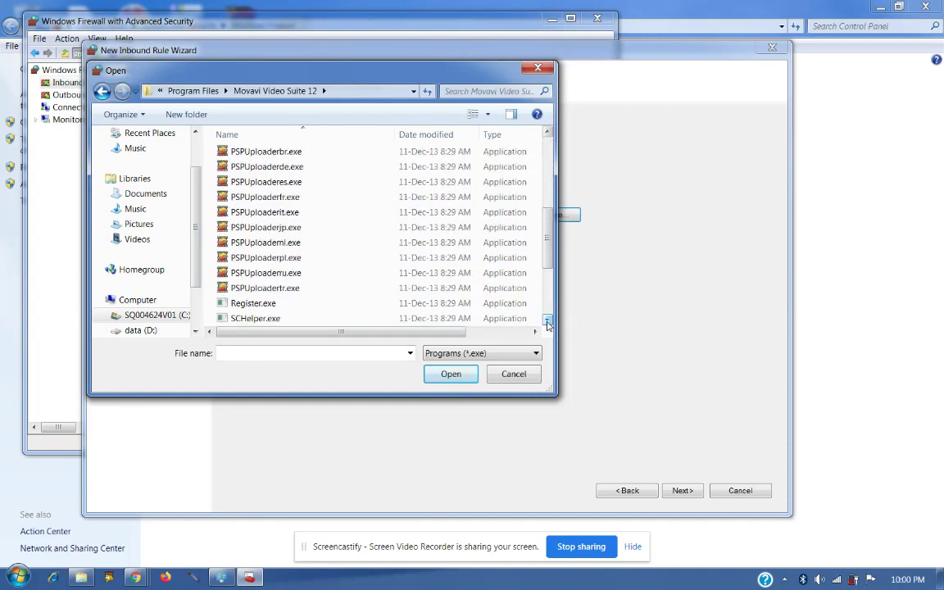
left_click(548, 321)
left_click(548, 321)
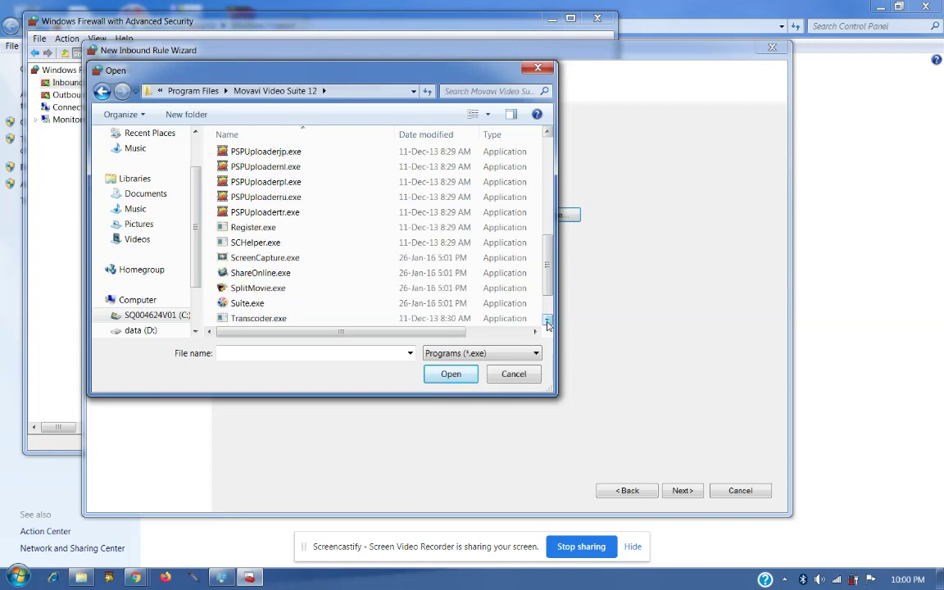
left_click(548, 321)
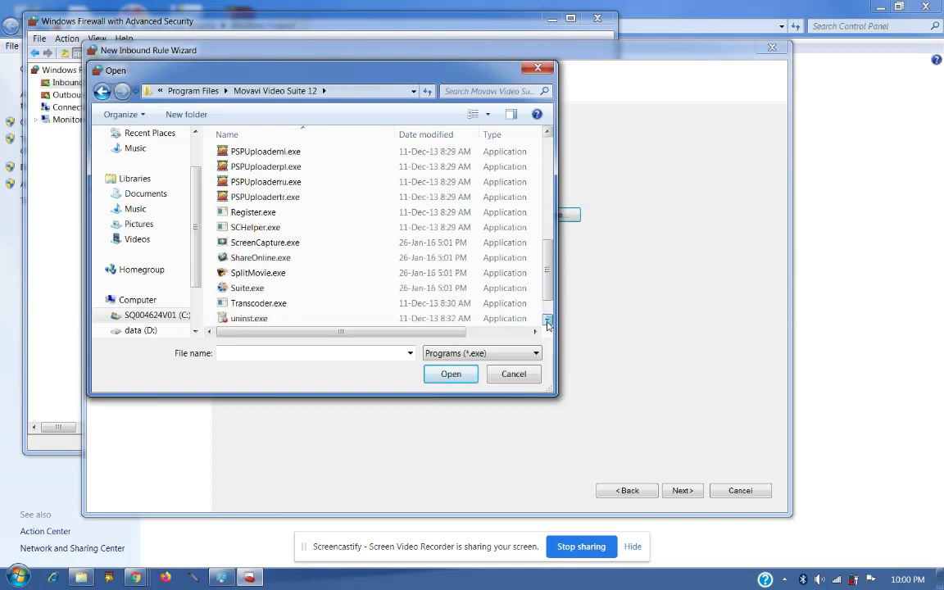
left_click(260, 289)
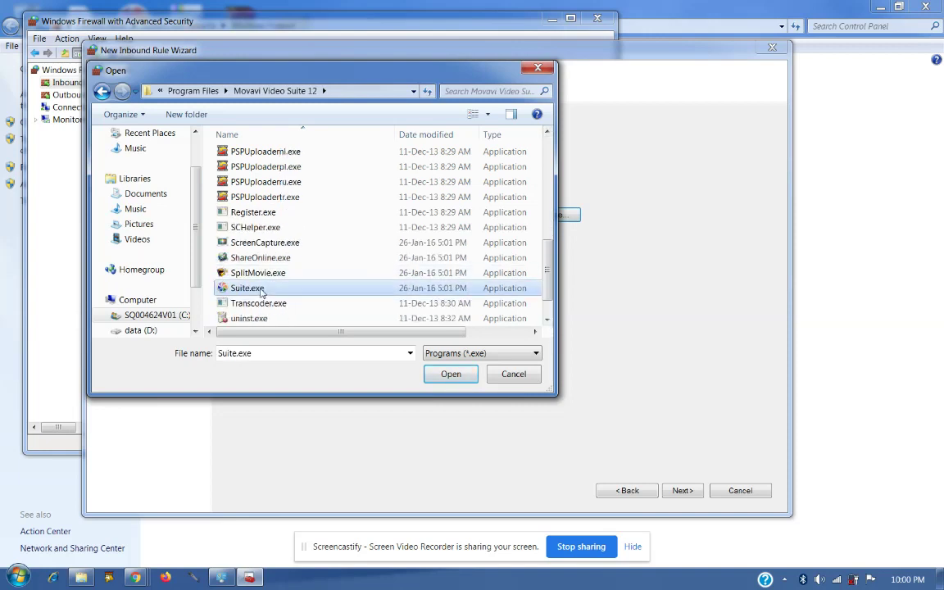
left_click(451, 374)
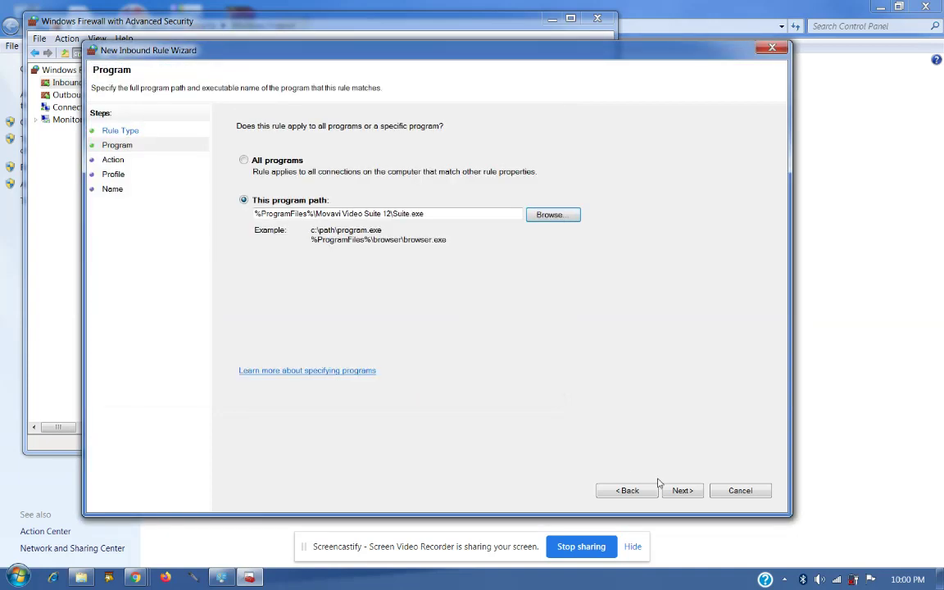
Set the inbound rule to block the connection and apply it to the Domain, Private and Public profiles
left_click(681, 490)
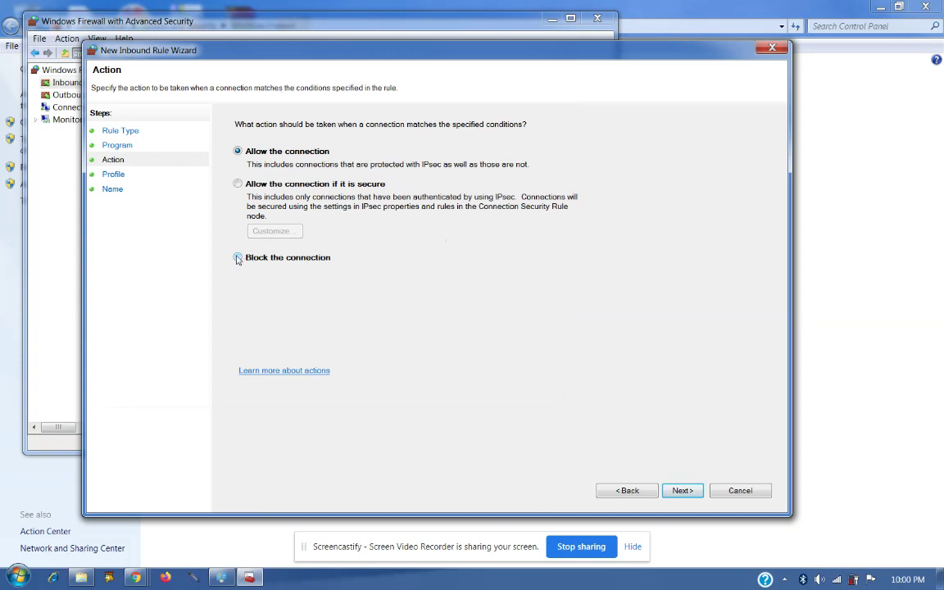
left_click(682, 491)
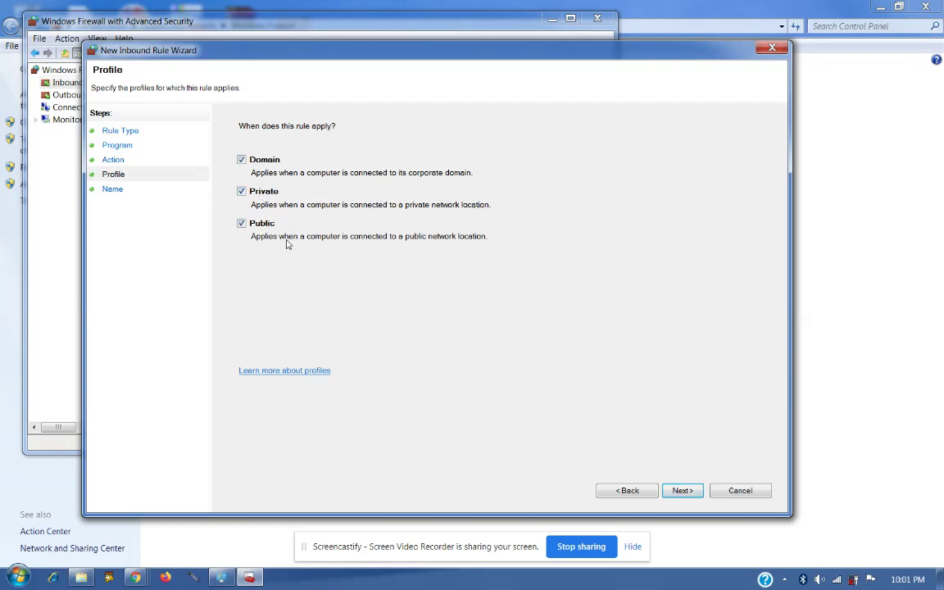
left_click(684, 490)
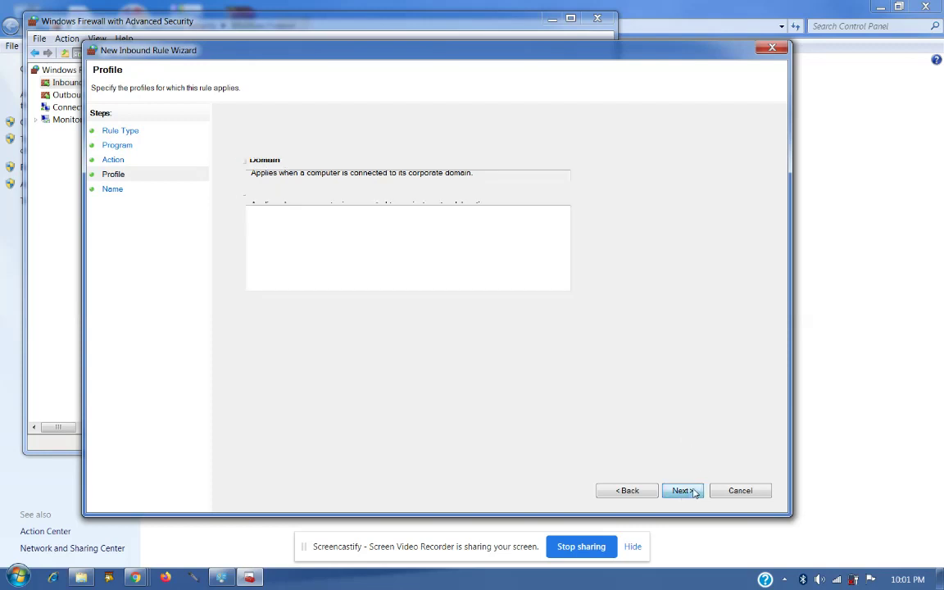
Name the inbound rule "Block Movavi Suite" and finish creating it
type("B")
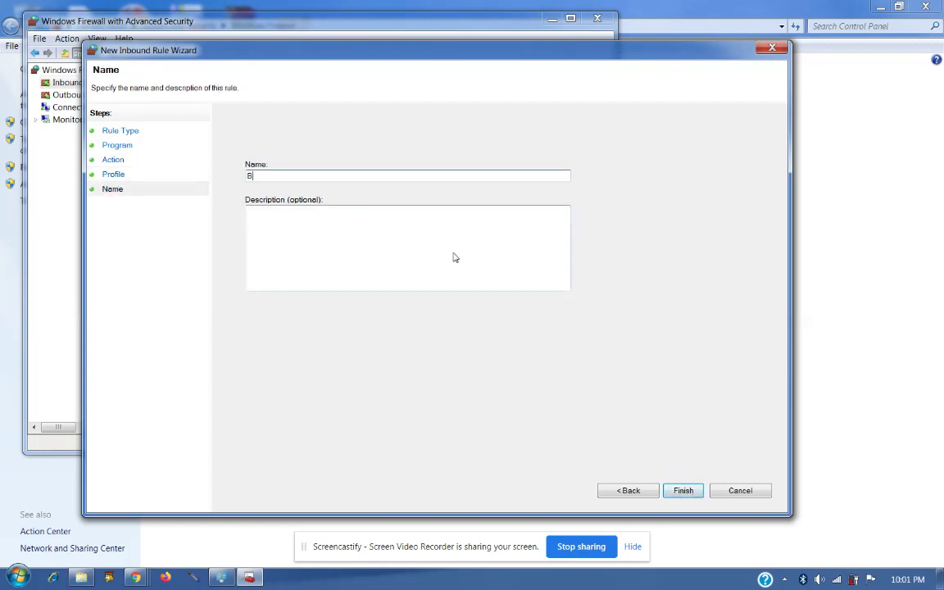
type("lock")
key("BackSpace")
key("BackSpace")
key("BackSpace")
key("BackSpace")
type("Suite")
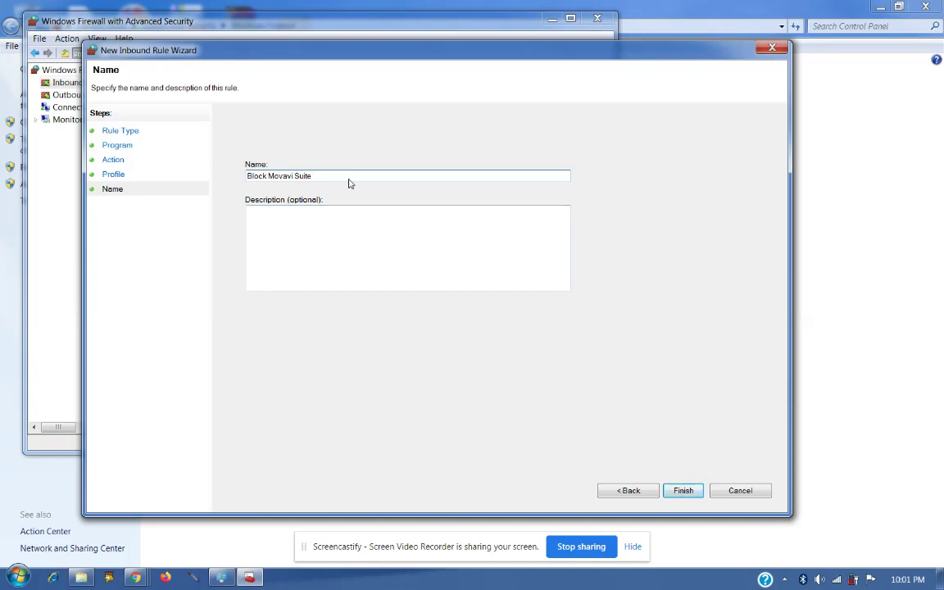
left_click(680, 491)
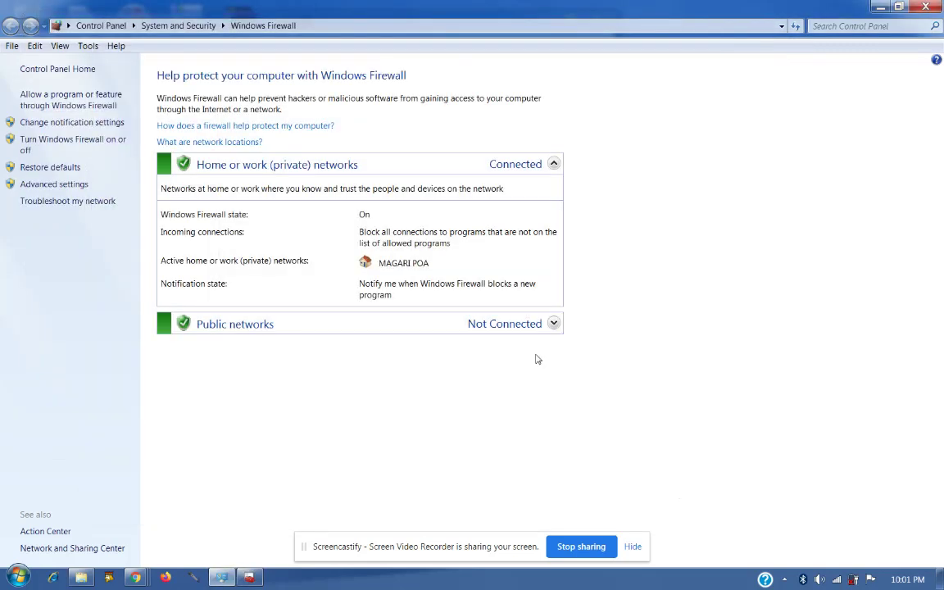
Reopen the firewall's advanced settings and start a new outbound rule of type Program
left_click(54, 184)
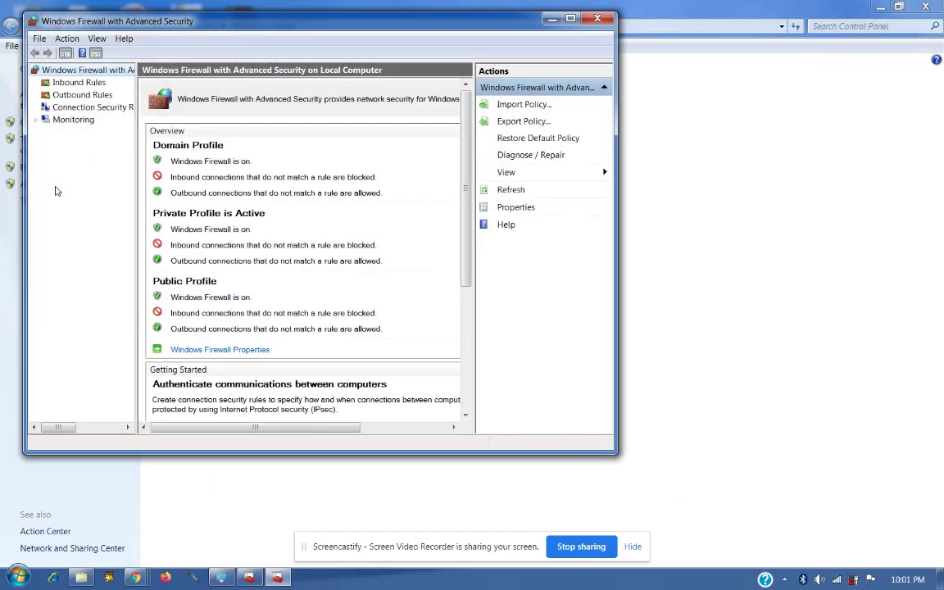
left_click(69, 96)
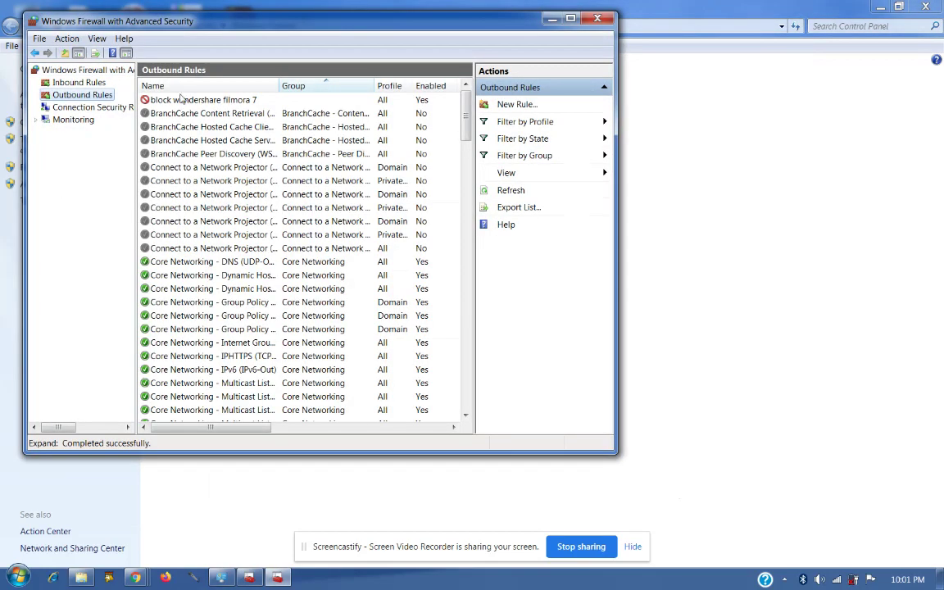
left_click(530, 105)
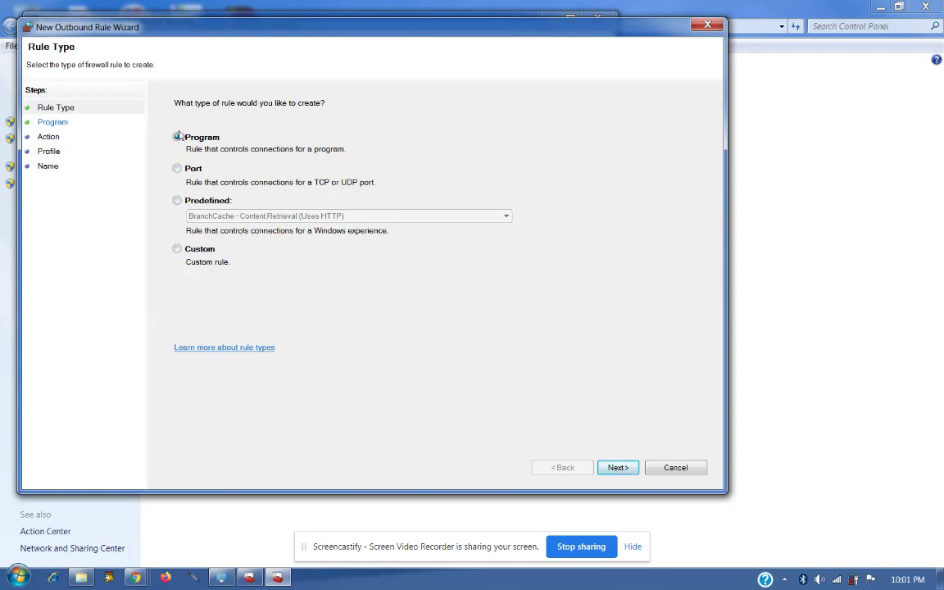
left_click(619, 468)
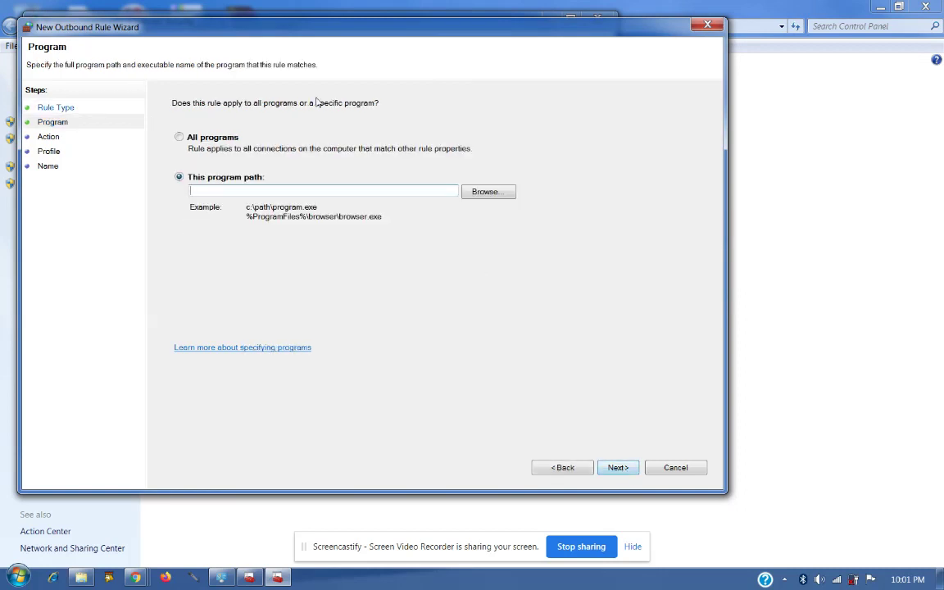
Browse for the outbound rule's program and open the Movavi Video Suite 12 folder in Program Files on drive C
left_click(479, 193)
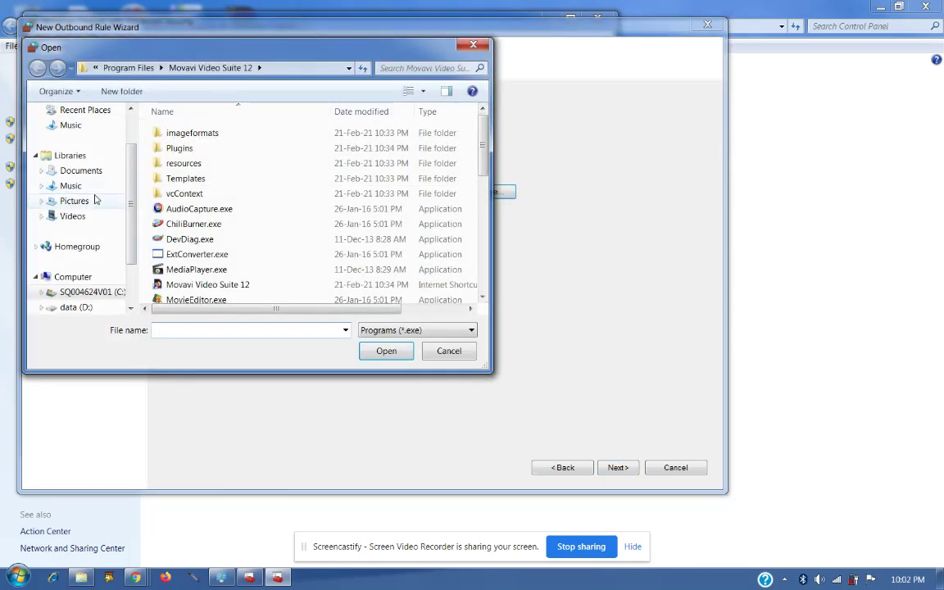
left_click(74, 277)
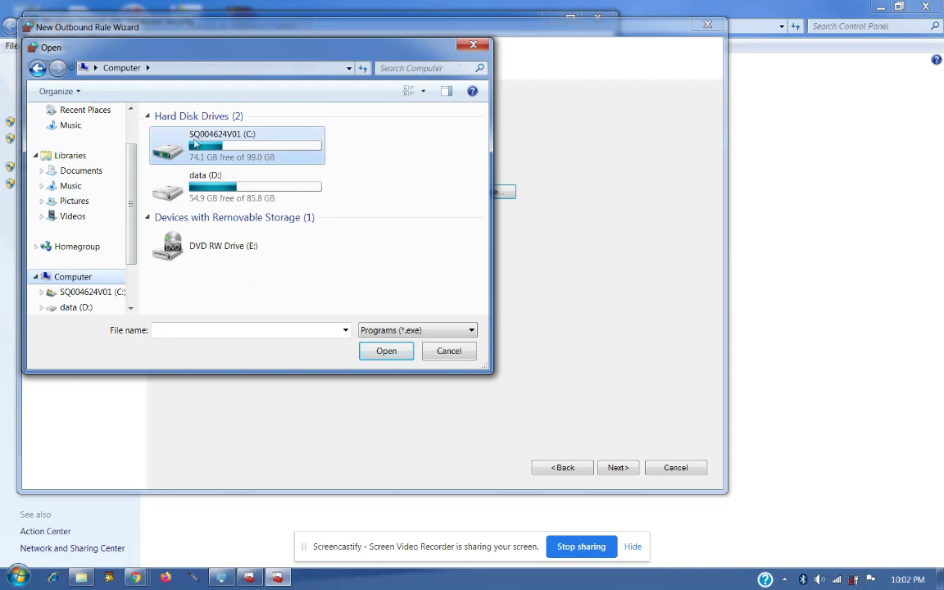
double_click(172, 146)
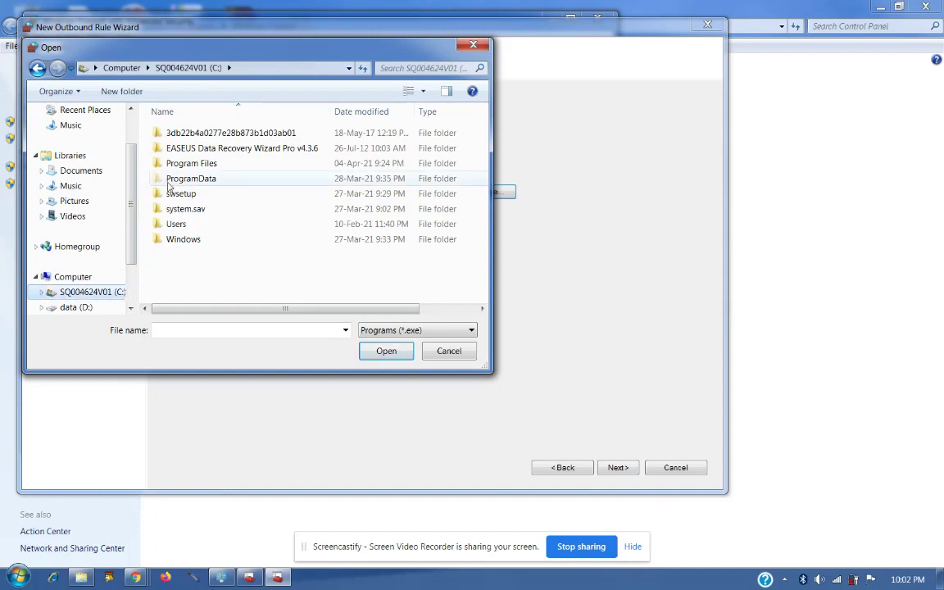
double_click(179, 164)
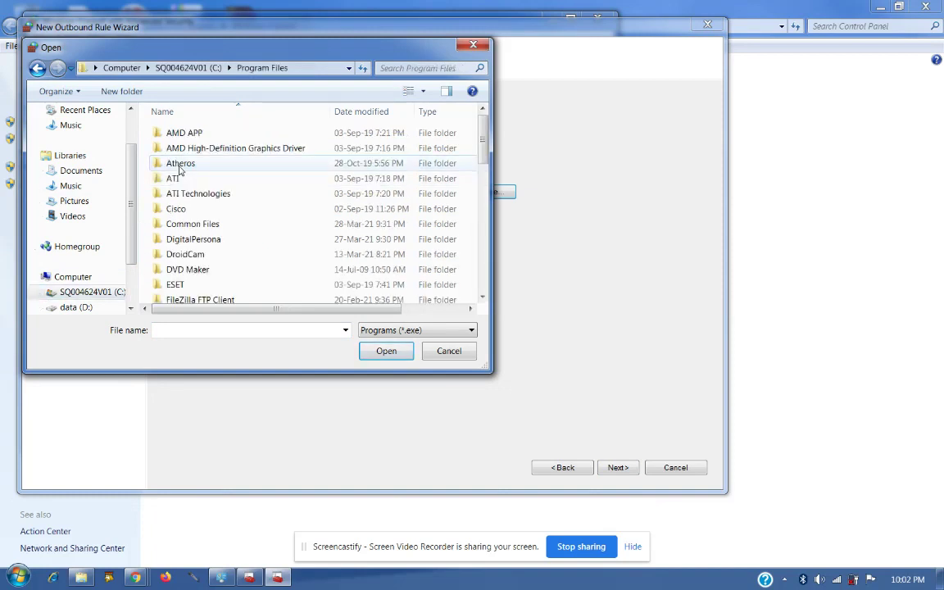
left_click(484, 296)
scroll(435, 268, "down", 2)
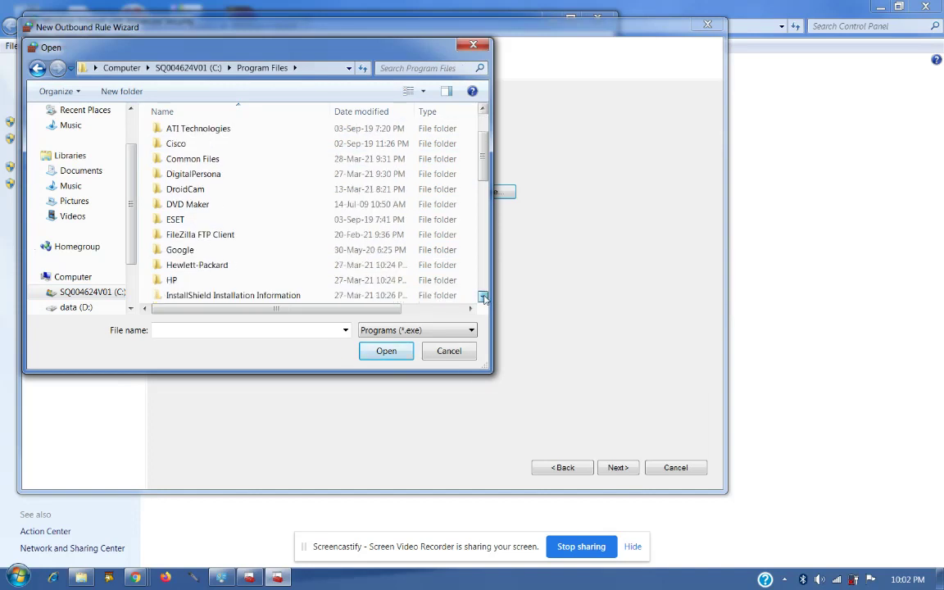
left_click(219, 223)
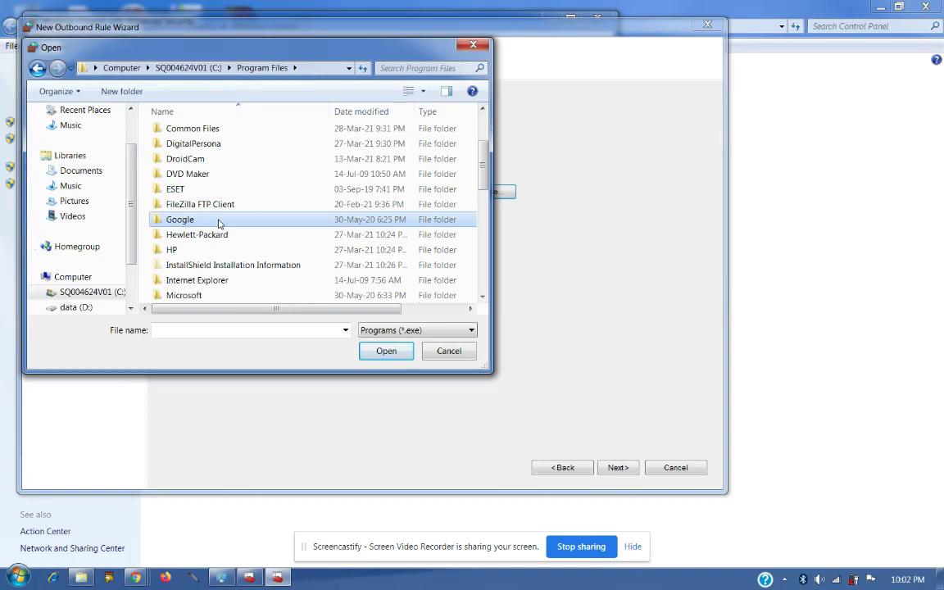
scroll(219, 222, "down", 4)
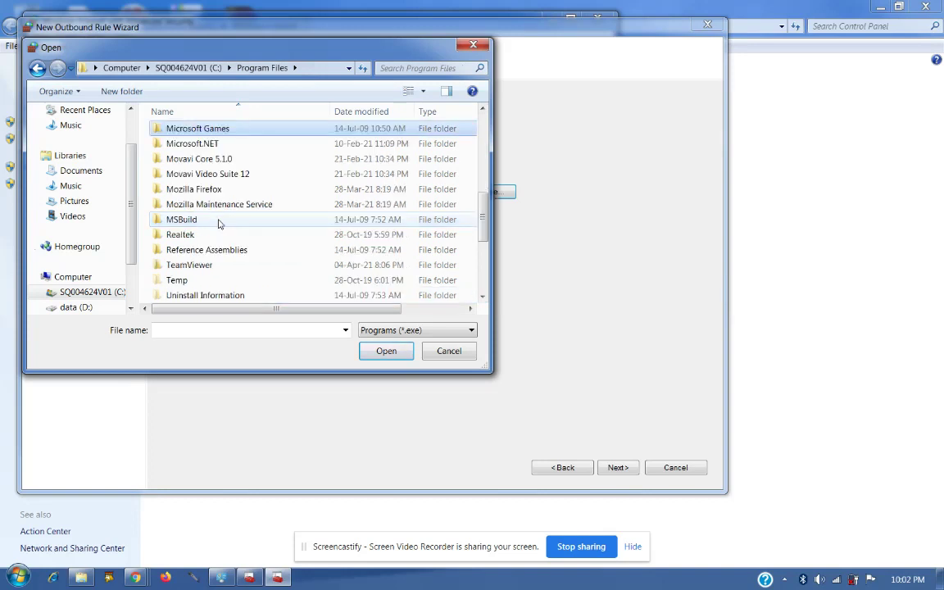
double_click(164, 174)
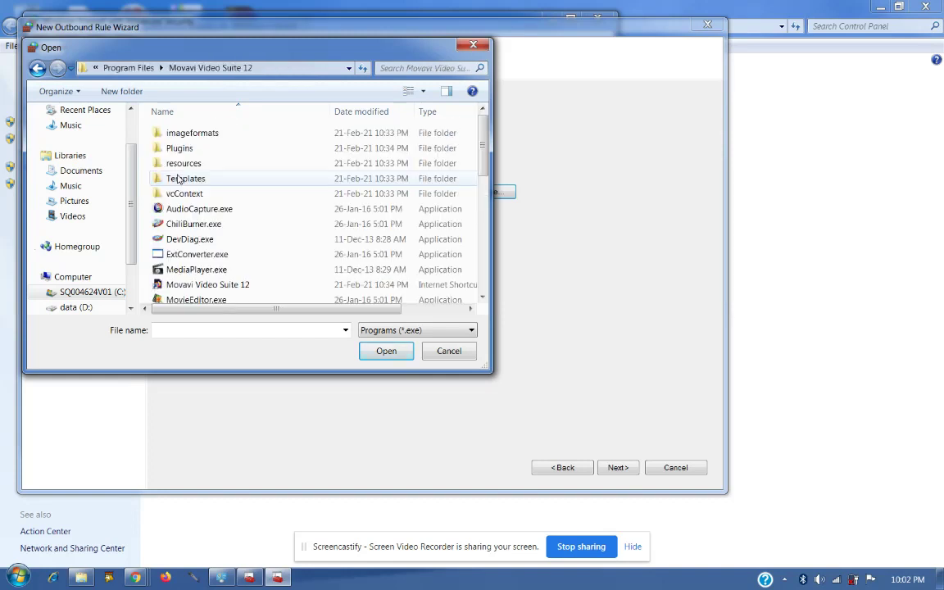
Choose Suite.exe from the Movavi Video Suite 12 folder as the outbound rule's program path
left_click(231, 240)
key("s")
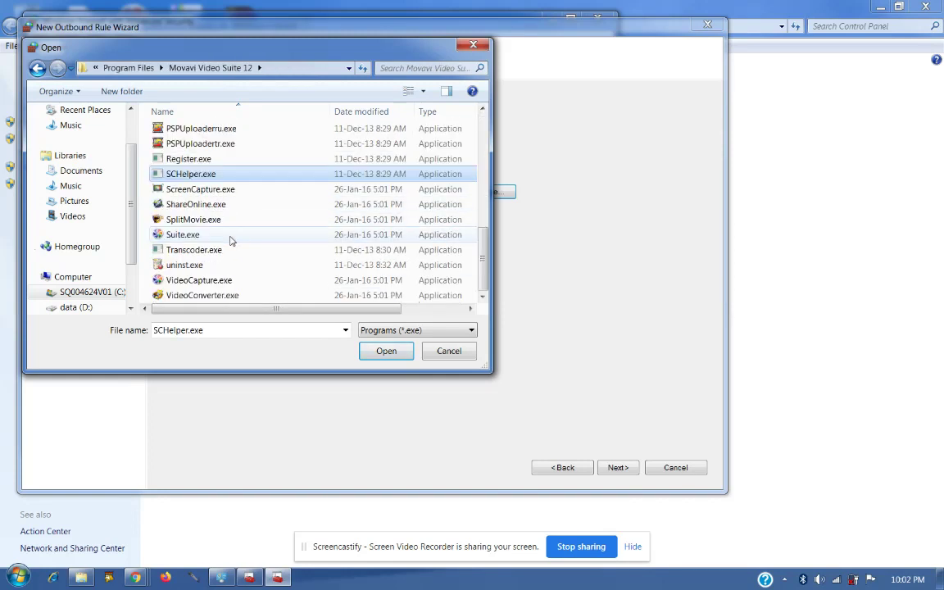
left_click(231, 239)
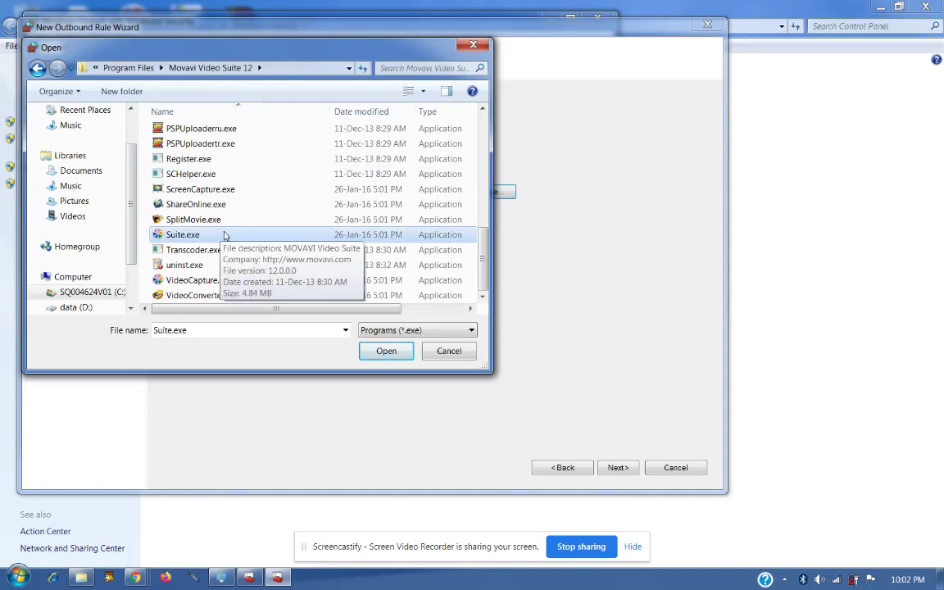
left_click(382, 350)
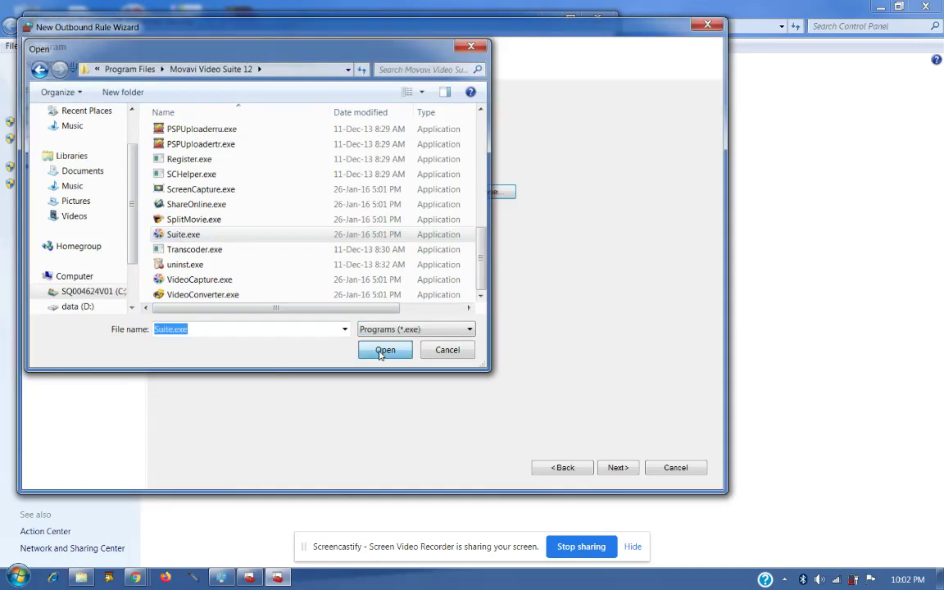
Set the outbound rule to block the connection and apply it to the Domain, Private and Public profiles
left_click(616, 467)
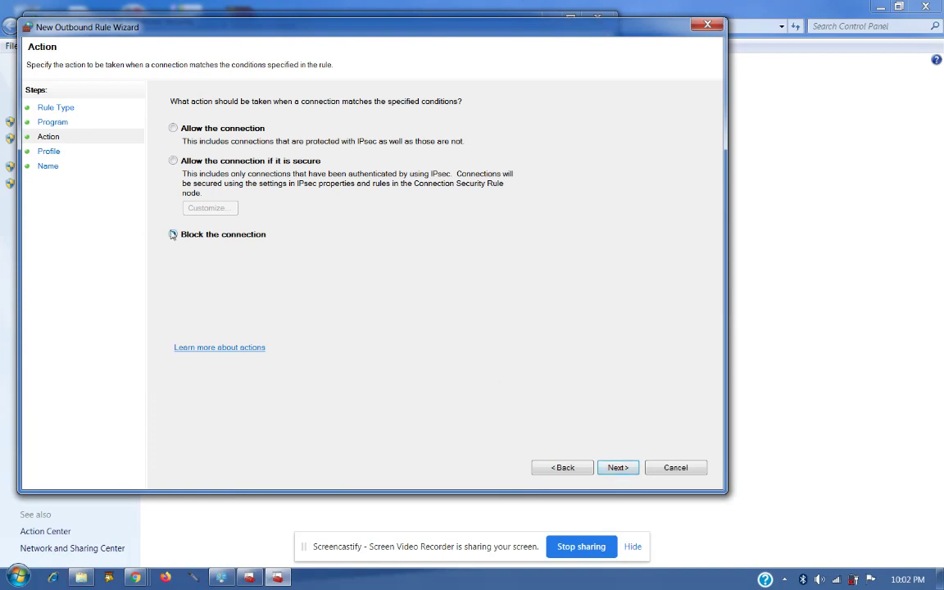
left_click(618, 468)
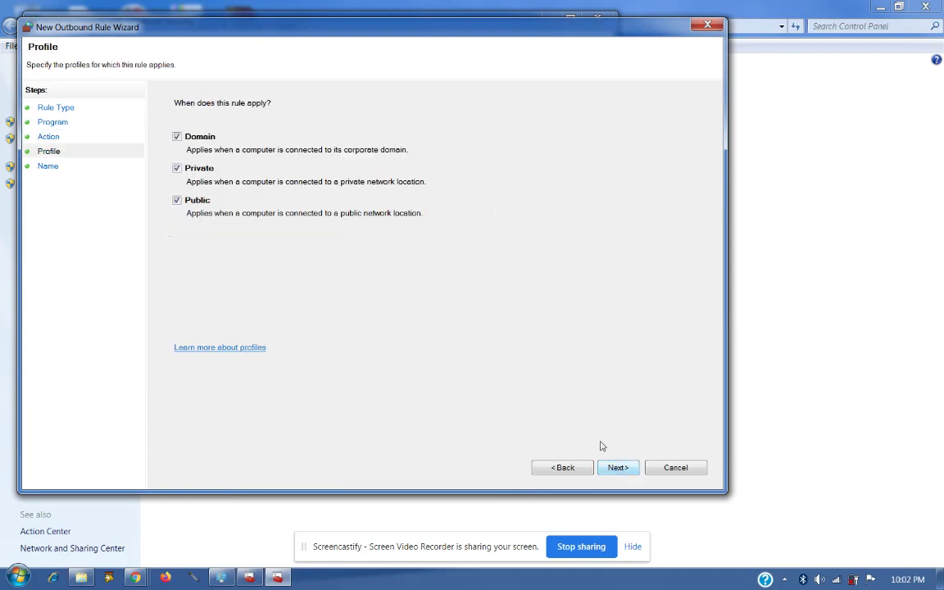
left_click(620, 471)
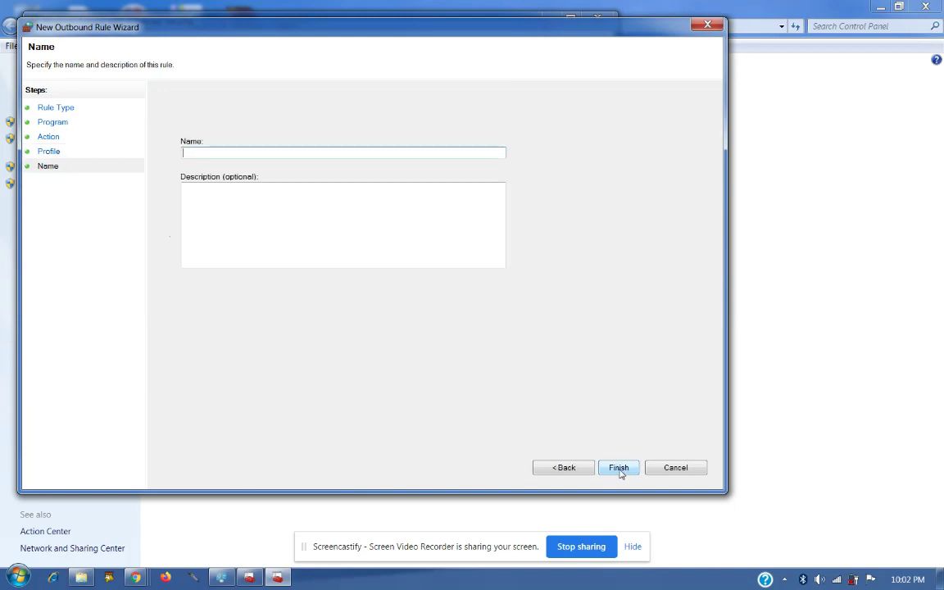
Name the outbound rule "Block Movavi Suite" and finish creating it
type("B")
type("lock")
type(" Mc")
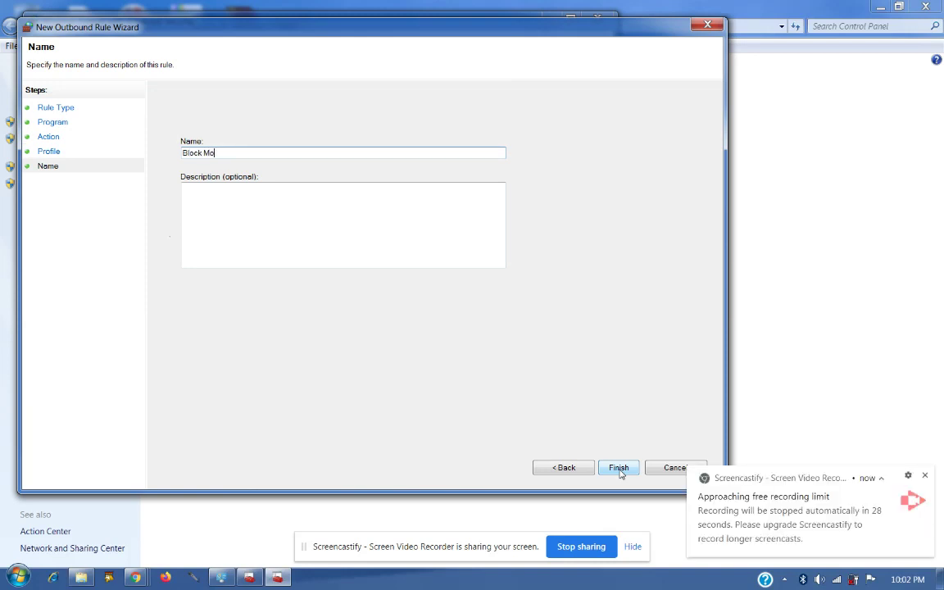
type("vavi Suite")
left_click(619, 468)
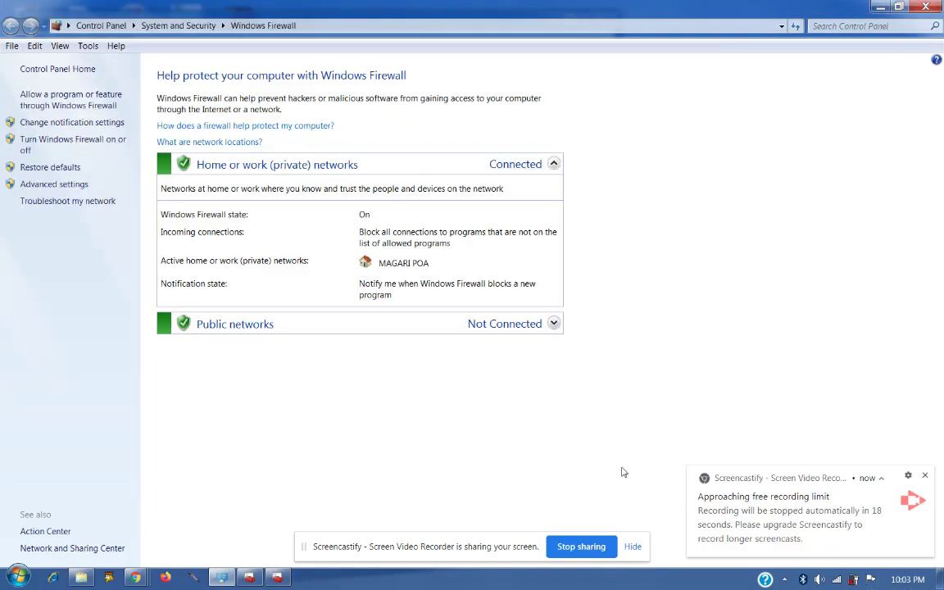